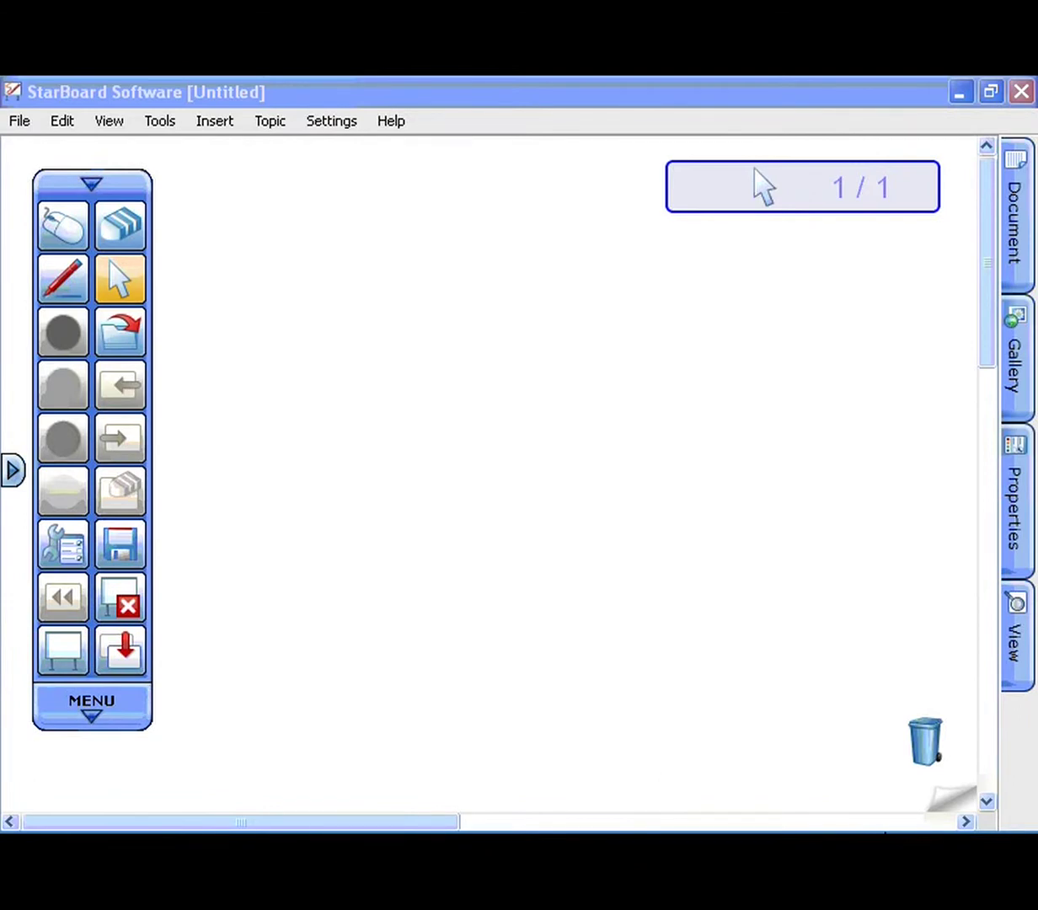
Step: Draw a black diamond outline near the top centre using the Diamond shape tool
{"action": "left_click", "coordinate": [112, 704]}
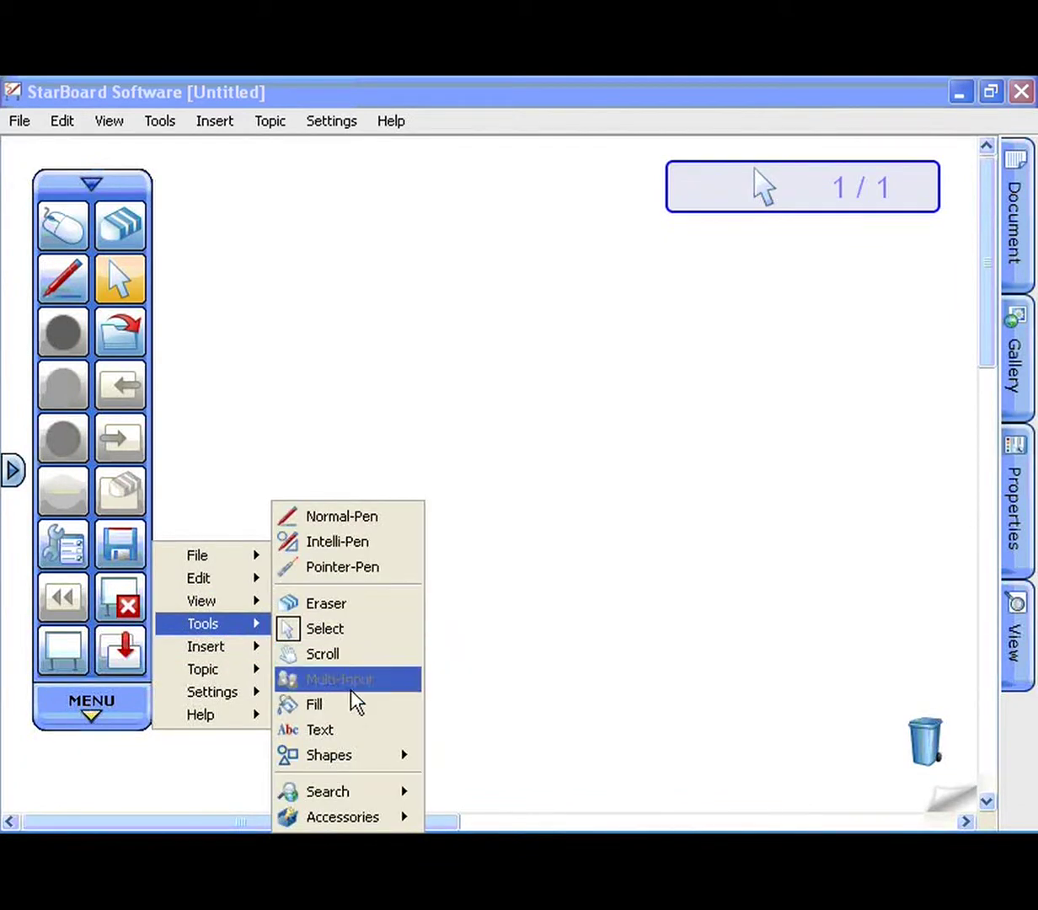
{"action": "mouse_move", "coordinate": [203, 623]}
{"action": "mouse_move", "coordinate": [347, 755]}
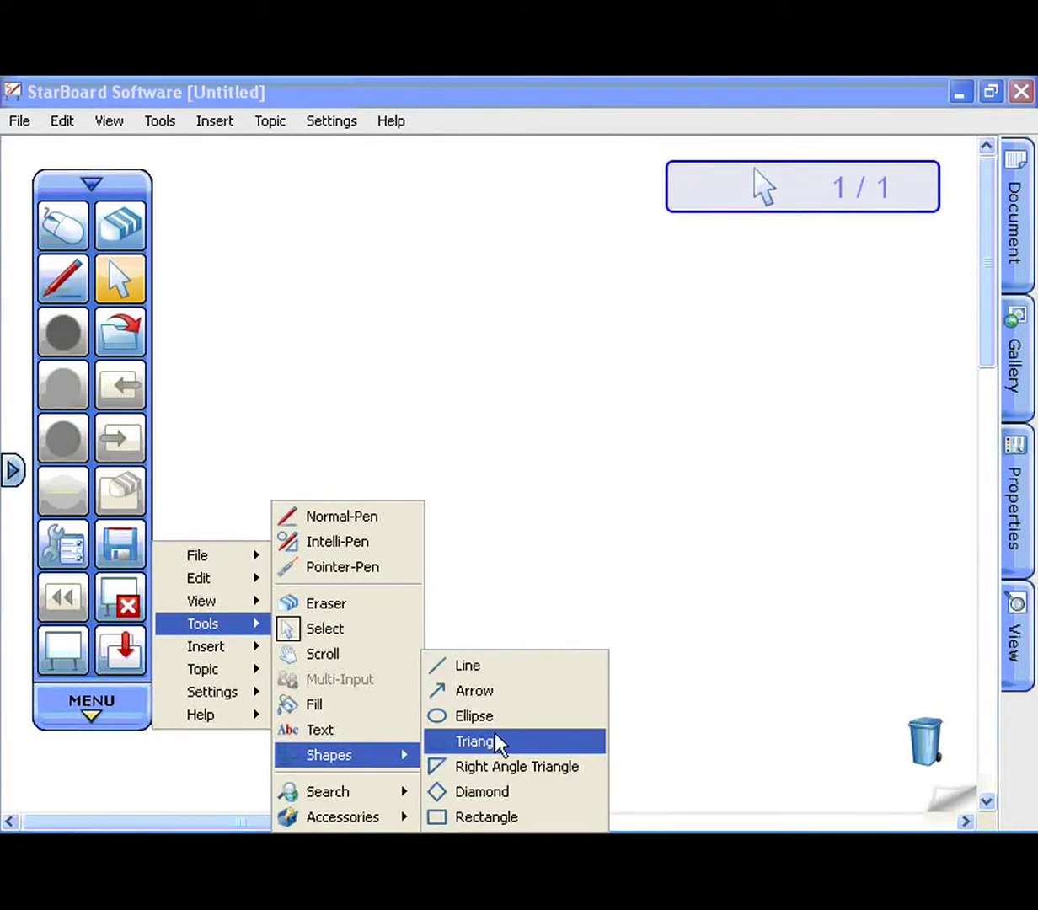
{"action": "left_click", "coordinate": [498, 793]}
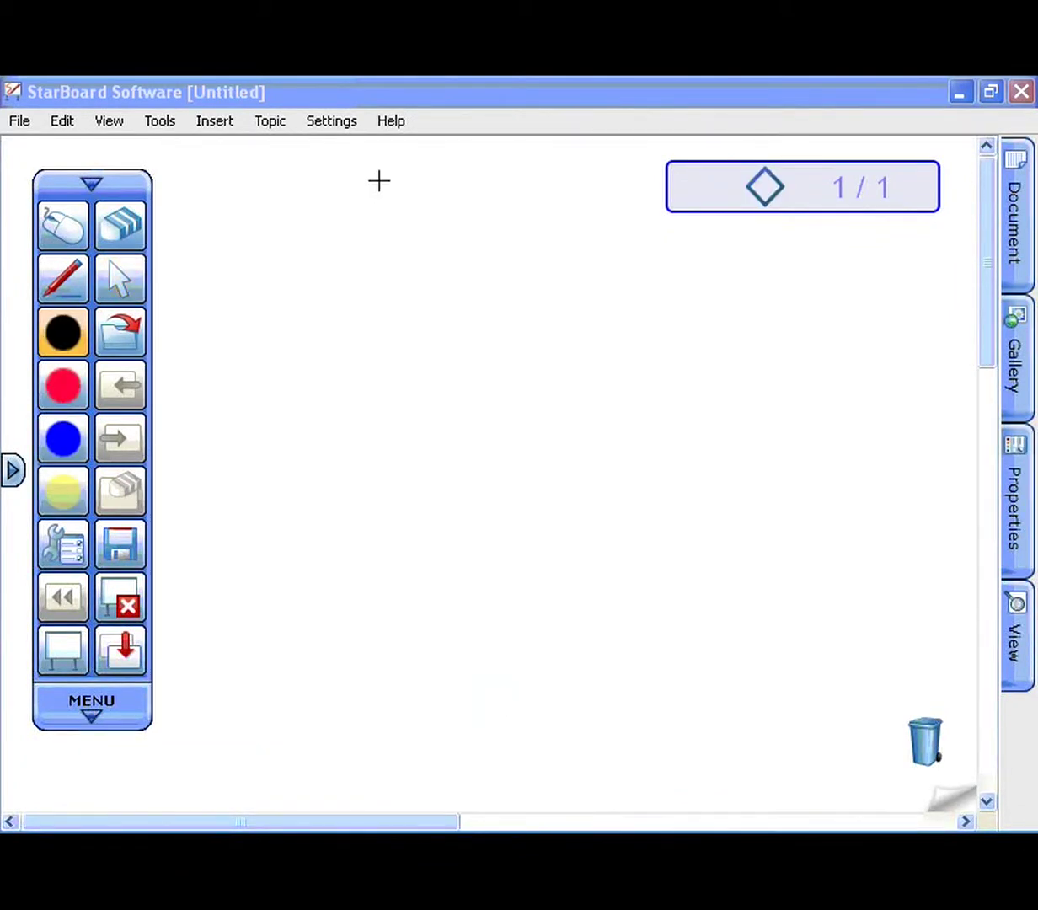
{"action": "left_click_drag", "start_coordinate": [379, 181], "coordinate": [579, 412]}
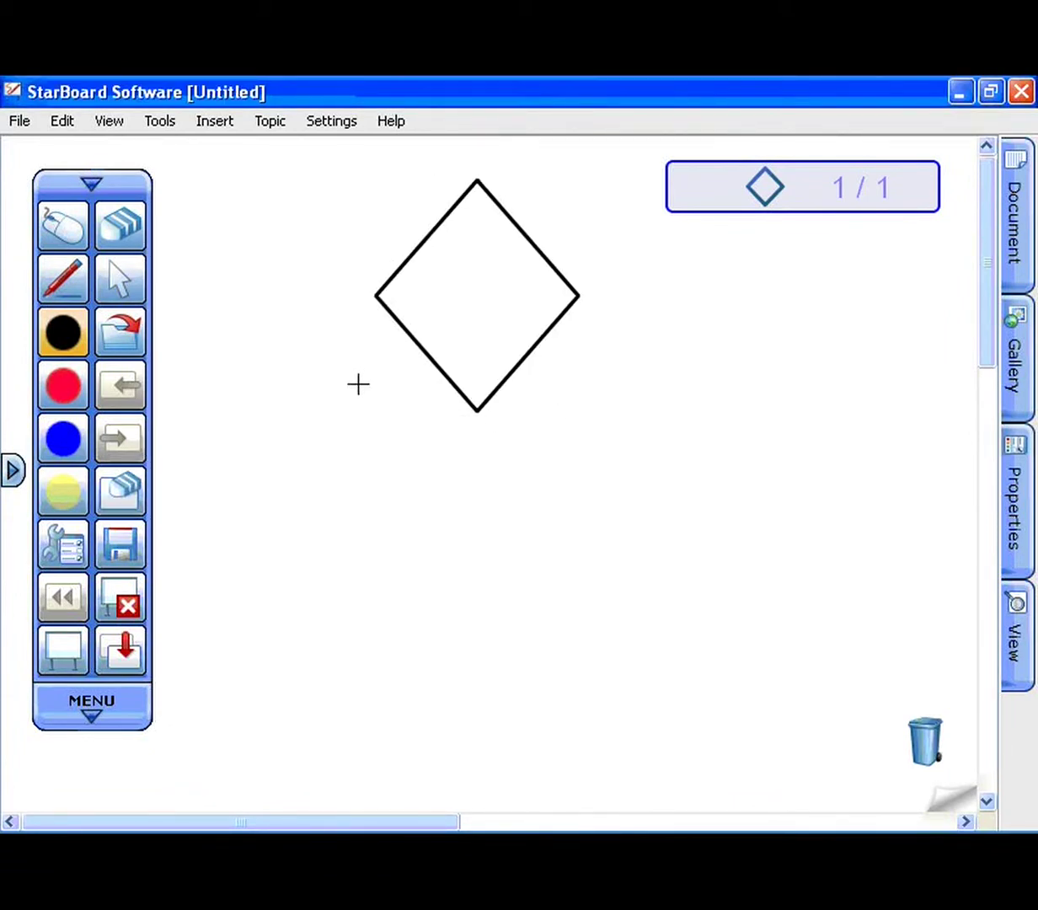
Step: Select the diamond and stretch its bottom edge down slightly, with a brief trial rotation
{"action": "left_click", "coordinate": [125, 278]}
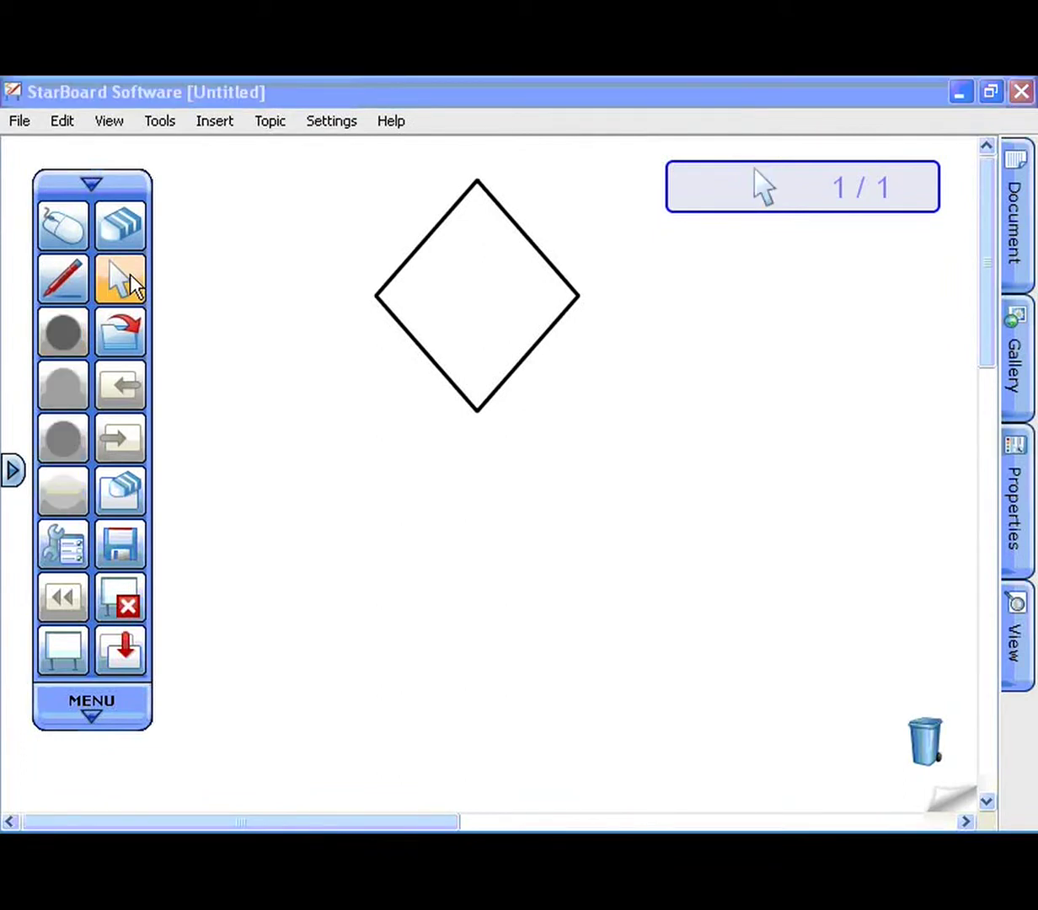
{"action": "left_click", "coordinate": [425, 299]}
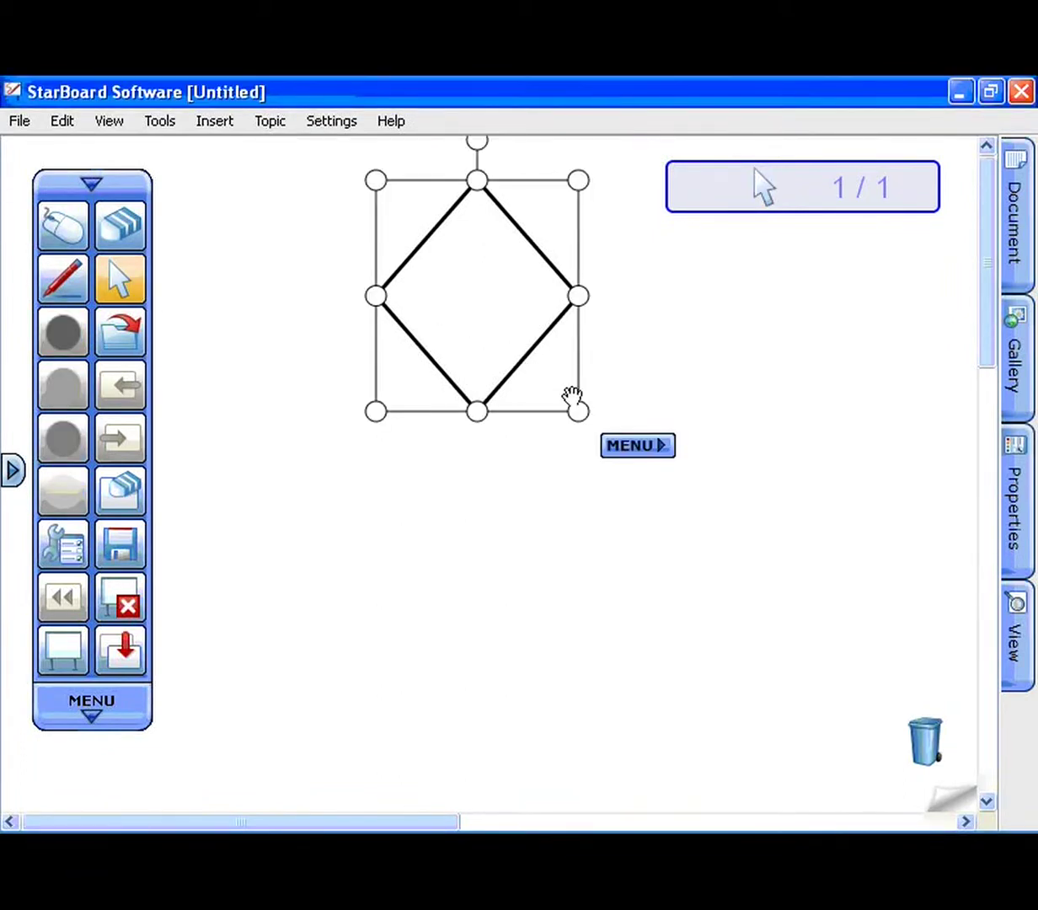
{"action": "mouse_move", "coordinate": [577, 411]}
{"action": "left_mouse_down"}
{"action": "mouse_move", "coordinate": [623, 472]}
{"action": "mouse_move", "coordinate": [577, 412]}
{"action": "left_mouse_up"}
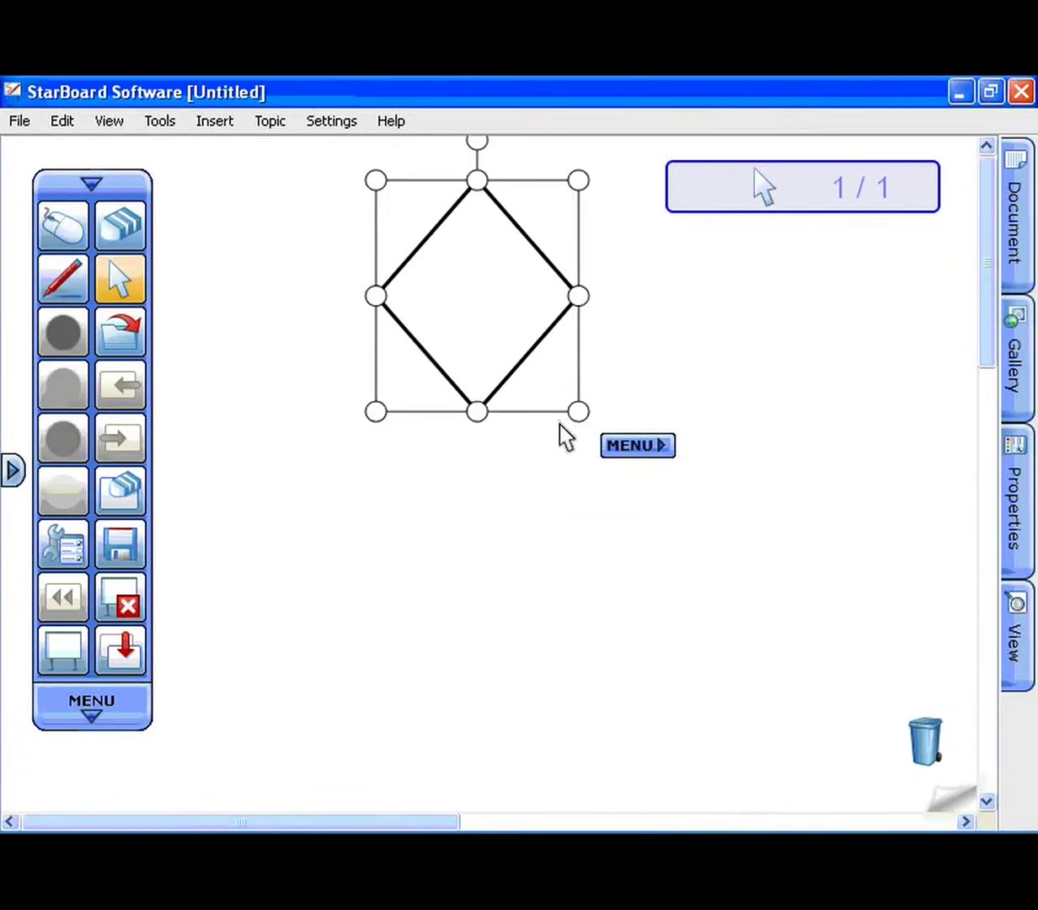
{"action": "left_click_drag", "start_coordinate": [477, 411], "coordinate": [476, 425]}
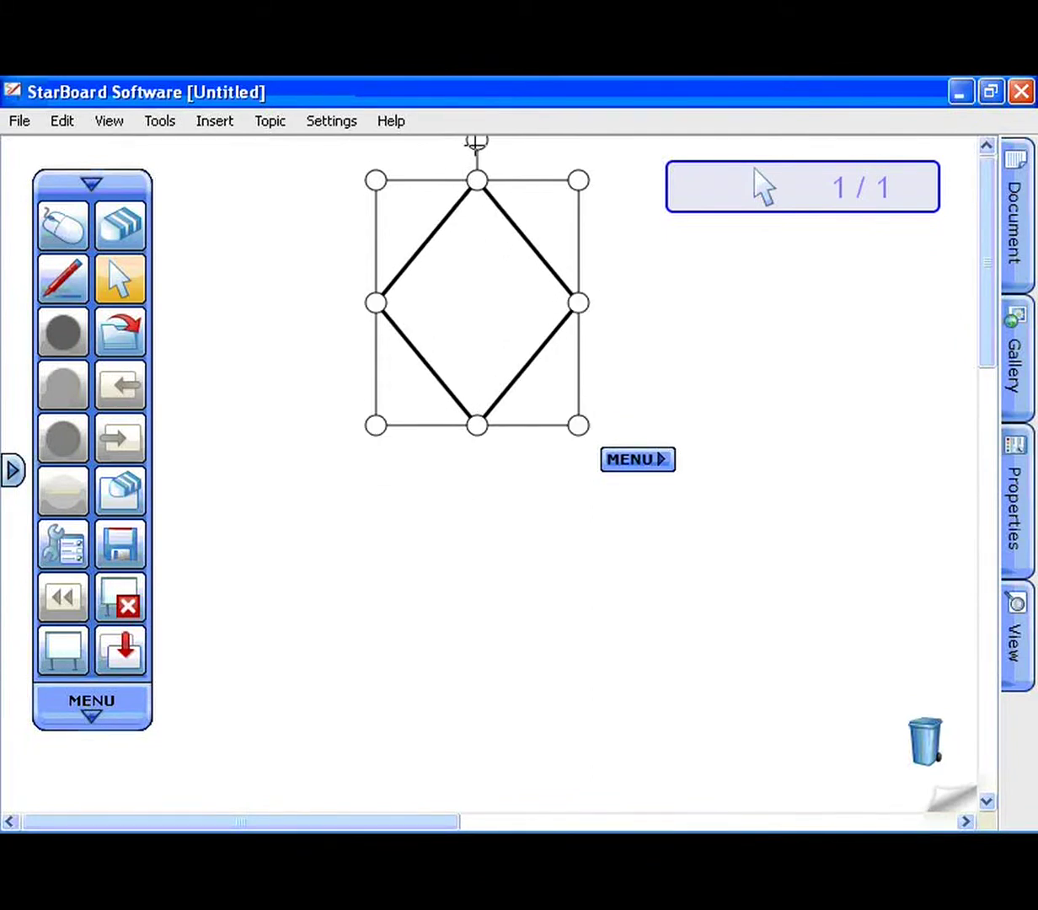
{"action": "mouse_move", "coordinate": [476, 140]}
{"action": "left_mouse_down"}
{"action": "mouse_move", "coordinate": [633, 389]}
{"action": "mouse_move", "coordinate": [476, 163]}
{"action": "left_mouse_up"}
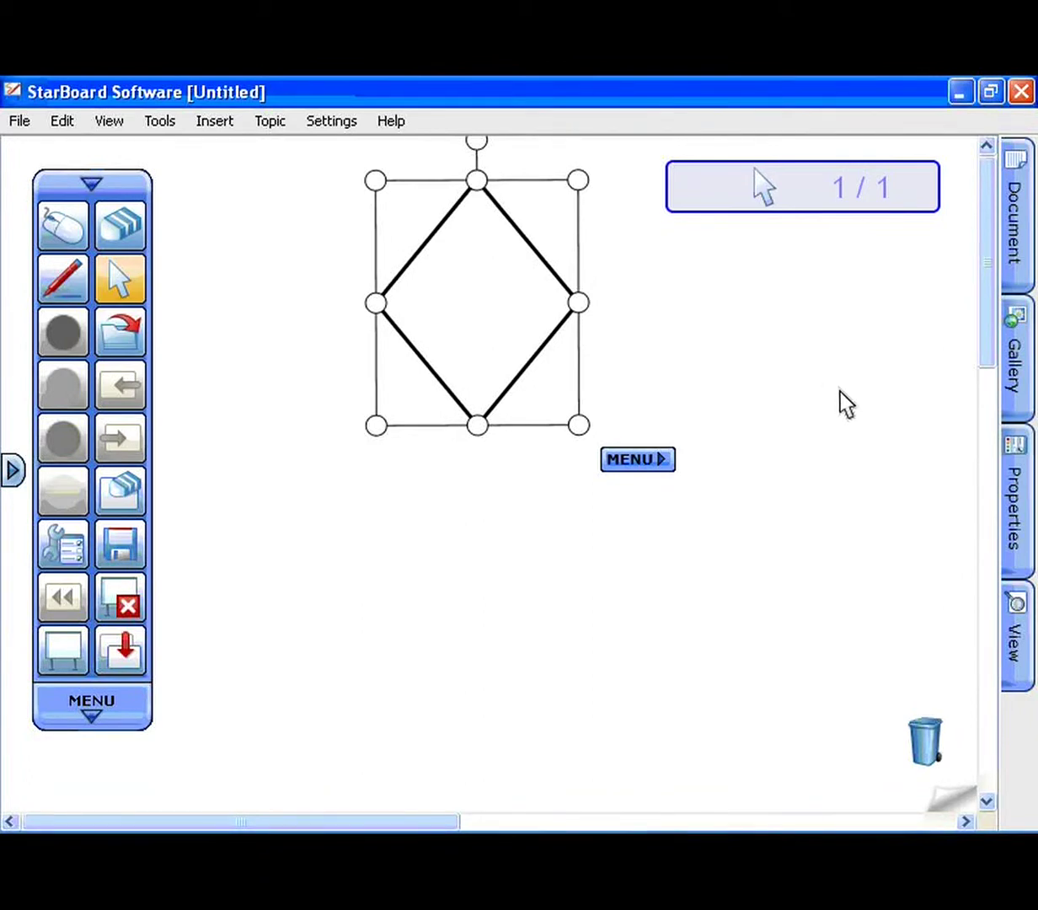
Step: Set the diamond's Line Color to blue in its Properties
{"action": "left_click", "coordinate": [1012, 493]}
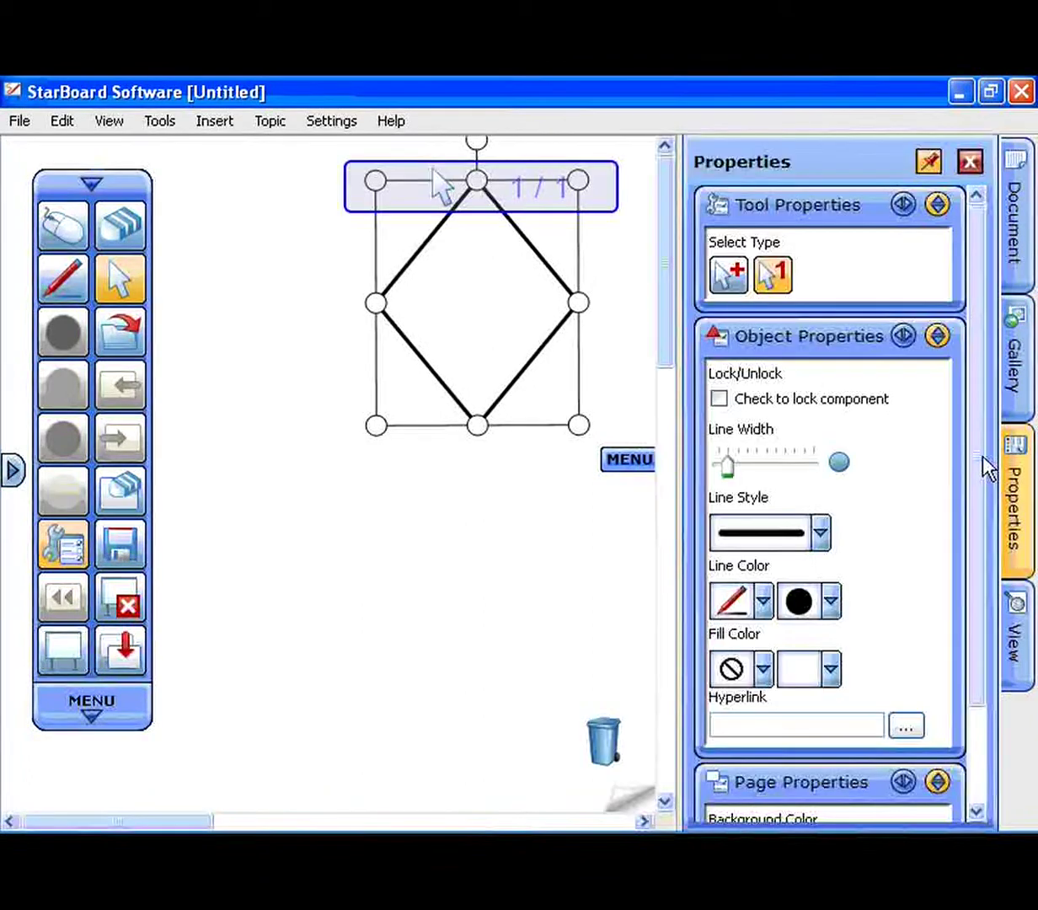
{"action": "left_click", "coordinate": [833, 605]}
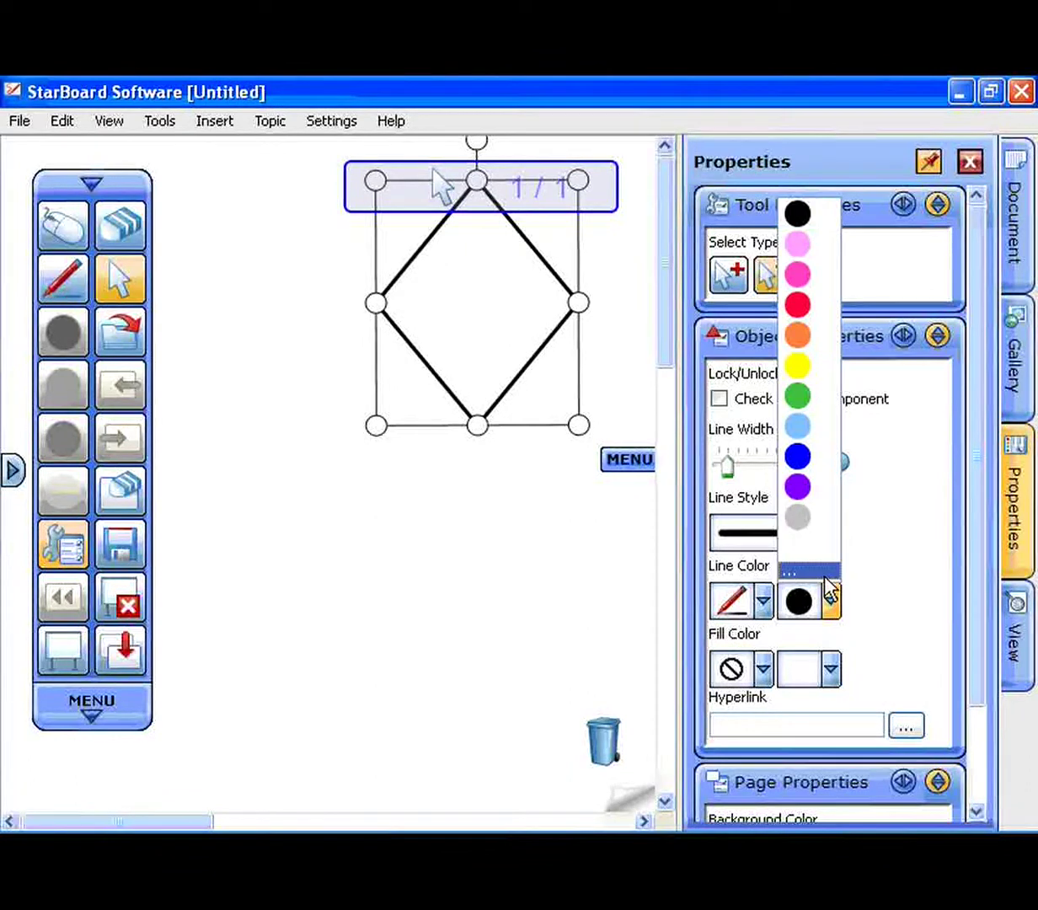
{"action": "left_click", "coordinate": [814, 462]}
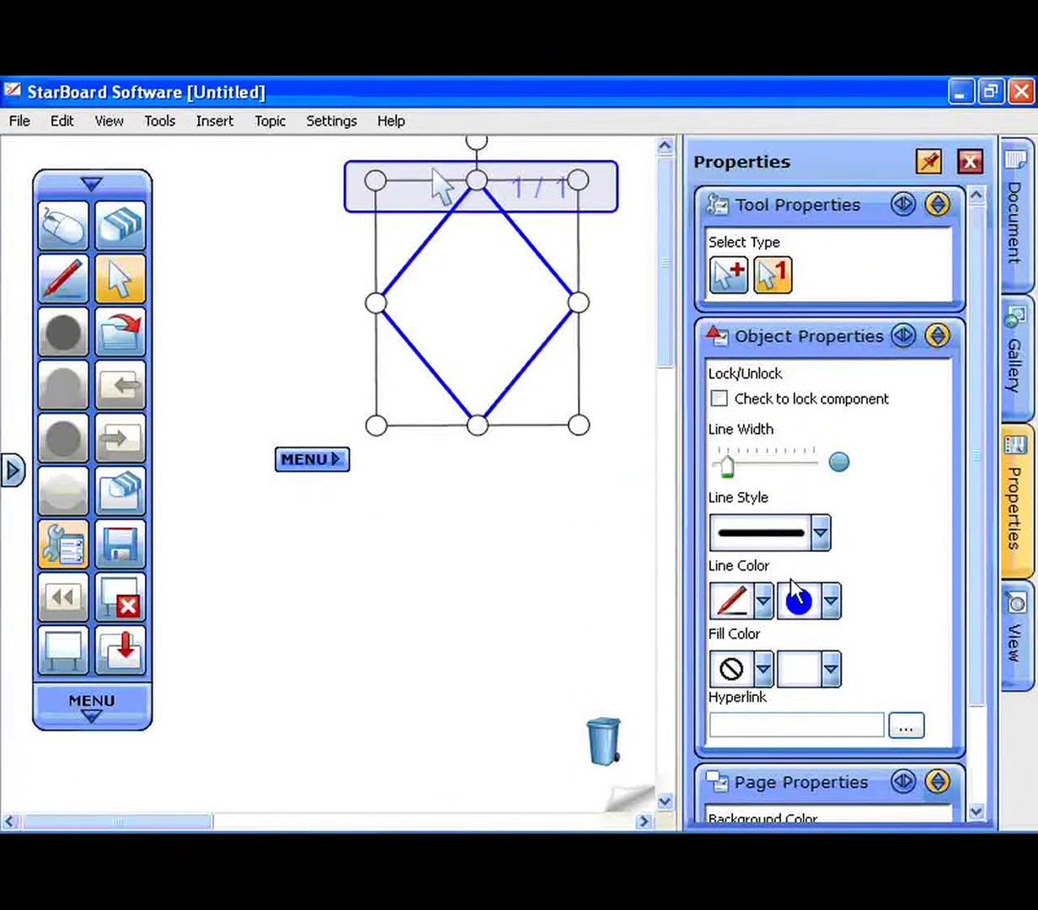
Step: Give the diamond a solid pen fill in blue and close the Properties panel
{"action": "left_click", "coordinate": [762, 669]}
{"action": "left_click", "coordinate": [752, 706]}
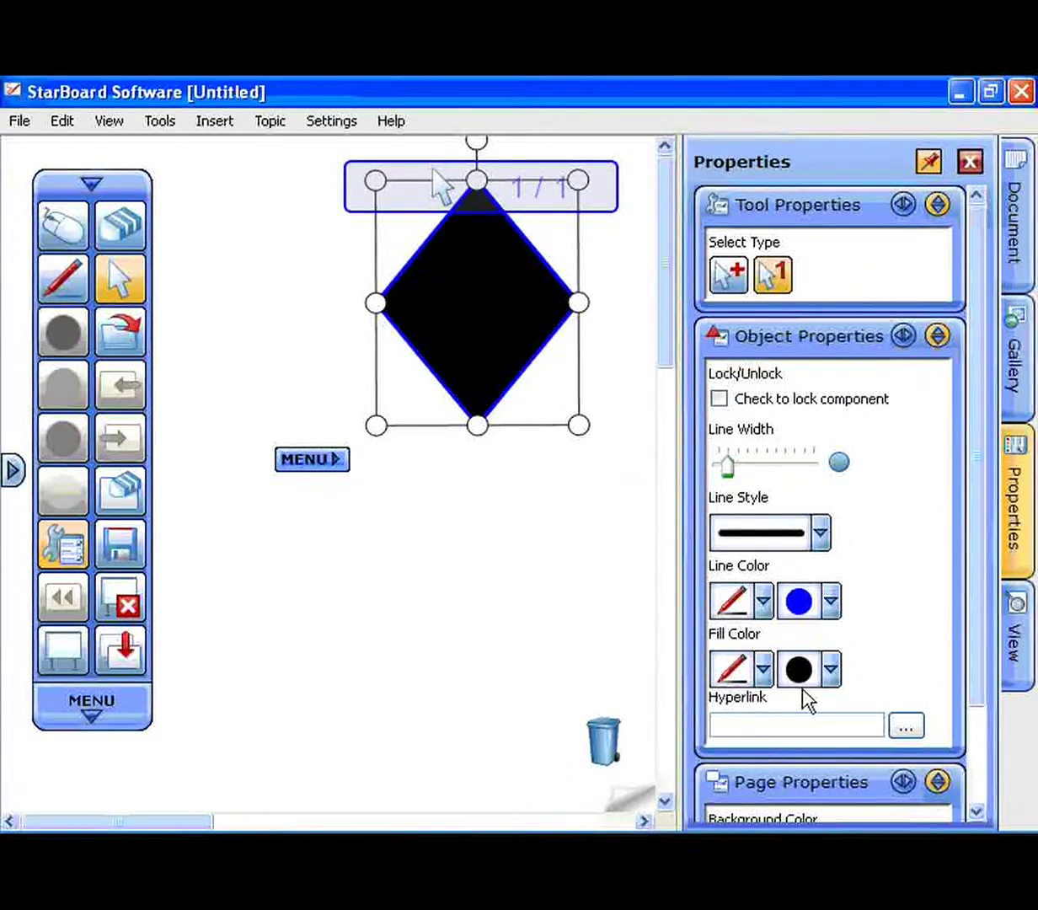
{"action": "left_click", "coordinate": [830, 670]}
{"action": "left_click", "coordinate": [825, 533]}
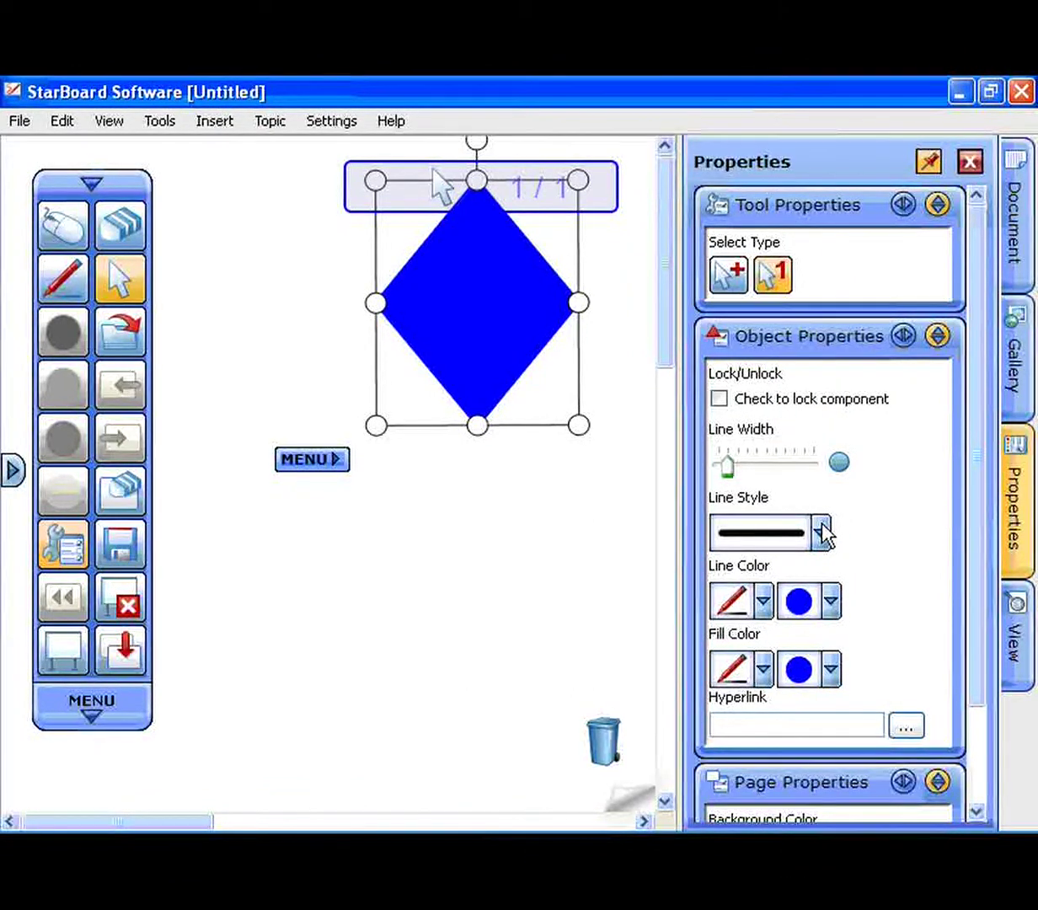
{"action": "left_click", "coordinate": [1015, 534]}
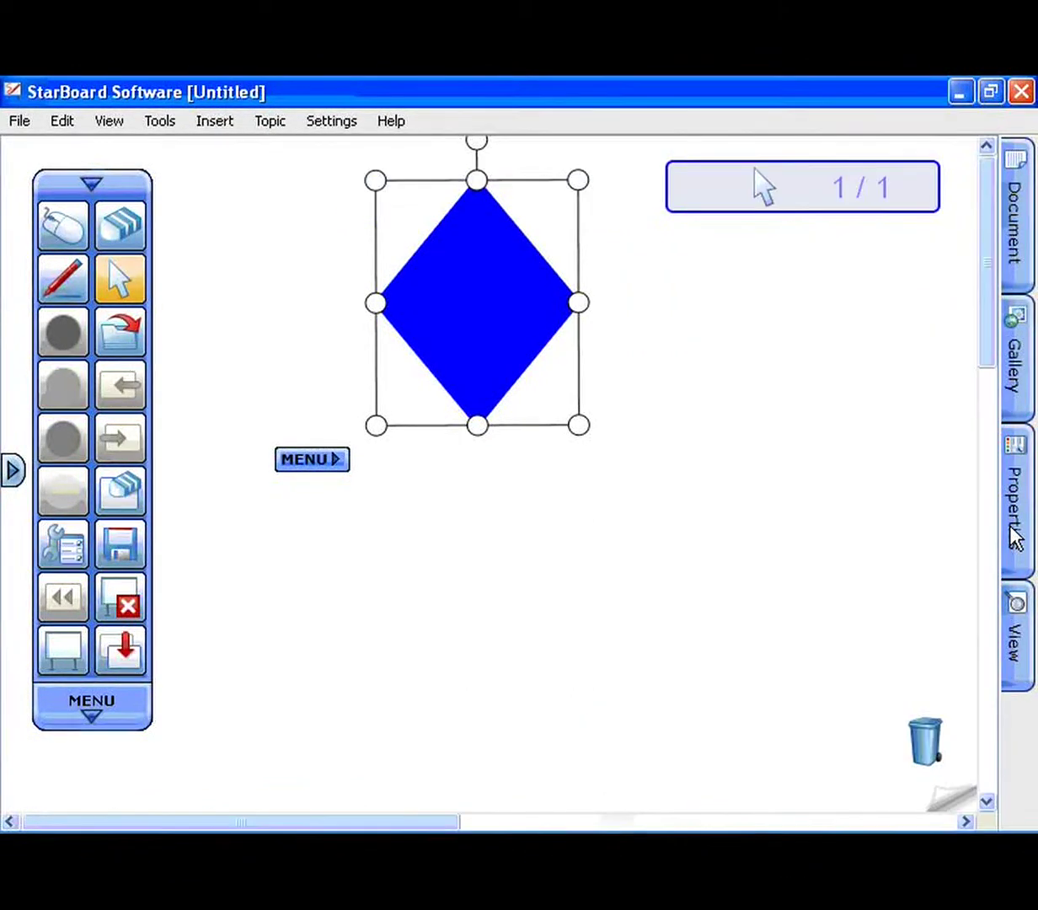
Step: Duplicate the blue diamond and move the copy to the right of the original
{"action": "left_click", "coordinate": [340, 462]}
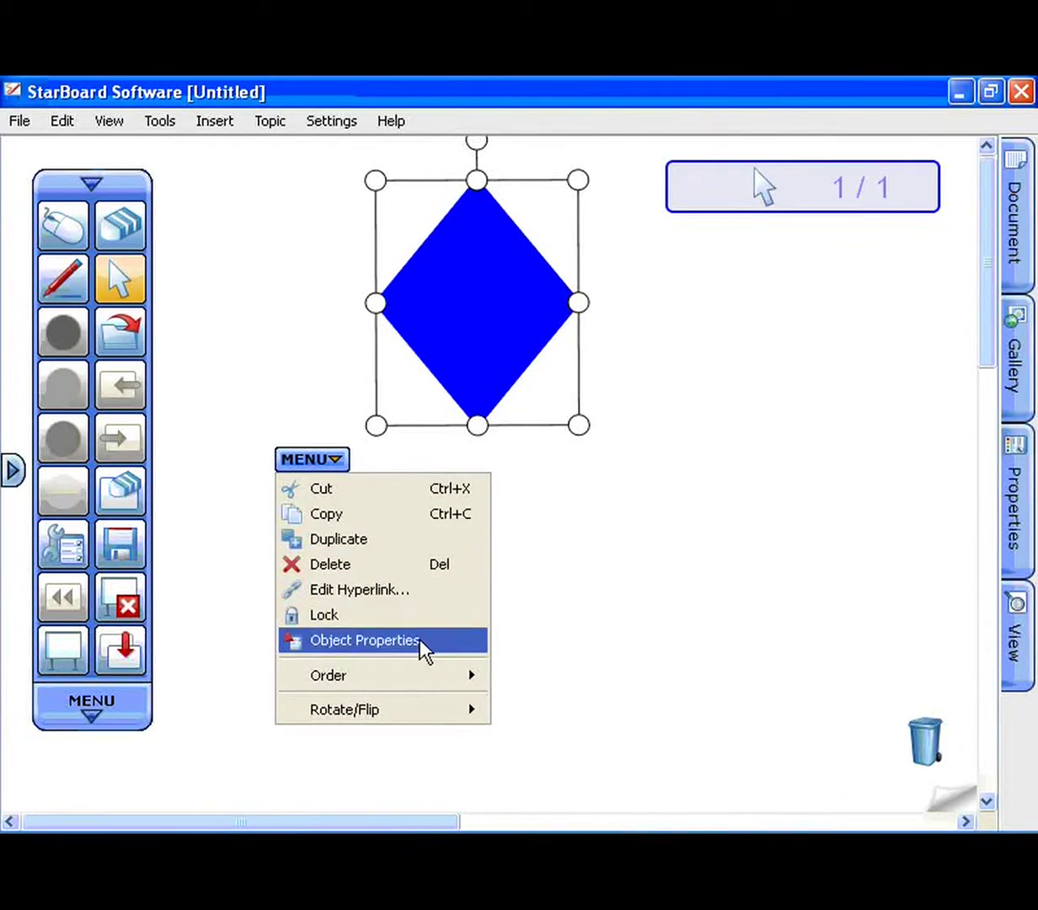
{"action": "left_click", "coordinate": [414, 540]}
{"action": "mouse_move", "coordinate": [512, 308]}
{"action": "left_mouse_down"}
{"action": "mouse_move", "coordinate": [677, 361]}
{"action": "mouse_move", "coordinate": [713, 346]}
{"action": "left_mouse_up"}
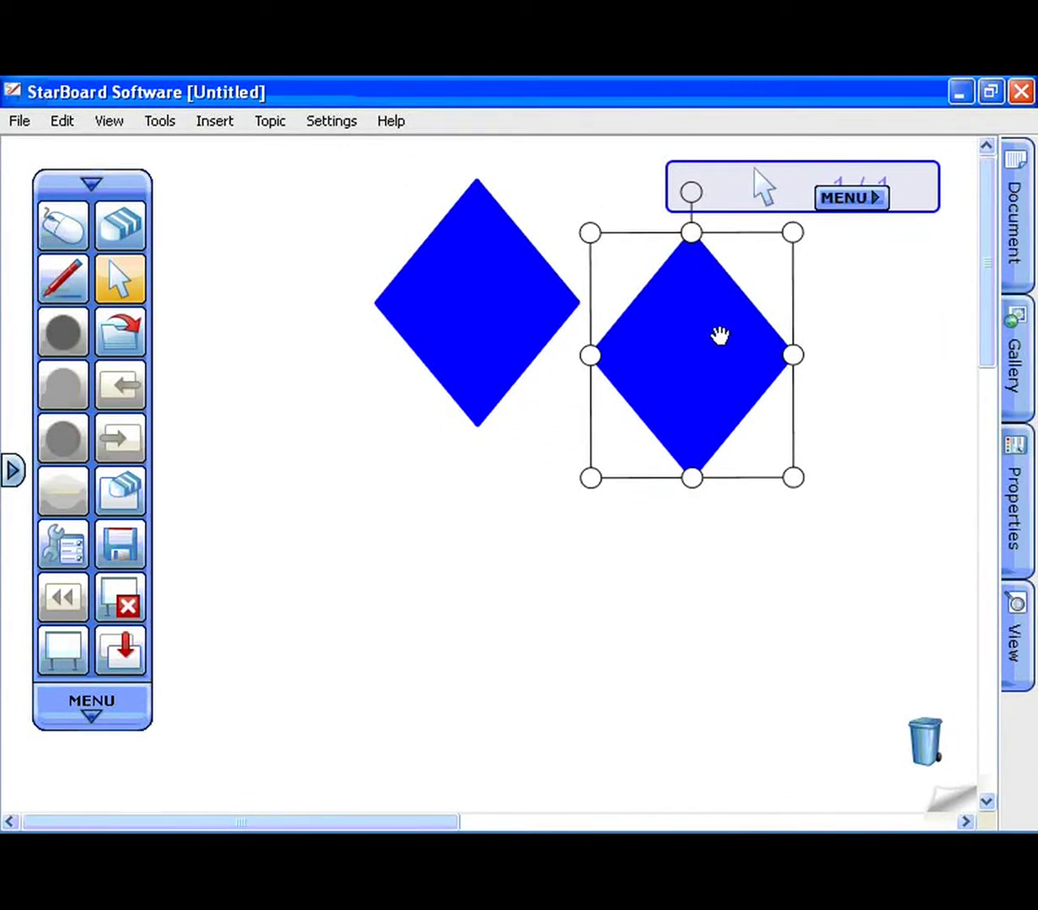
{"action": "left_click", "coordinate": [845, 202]}
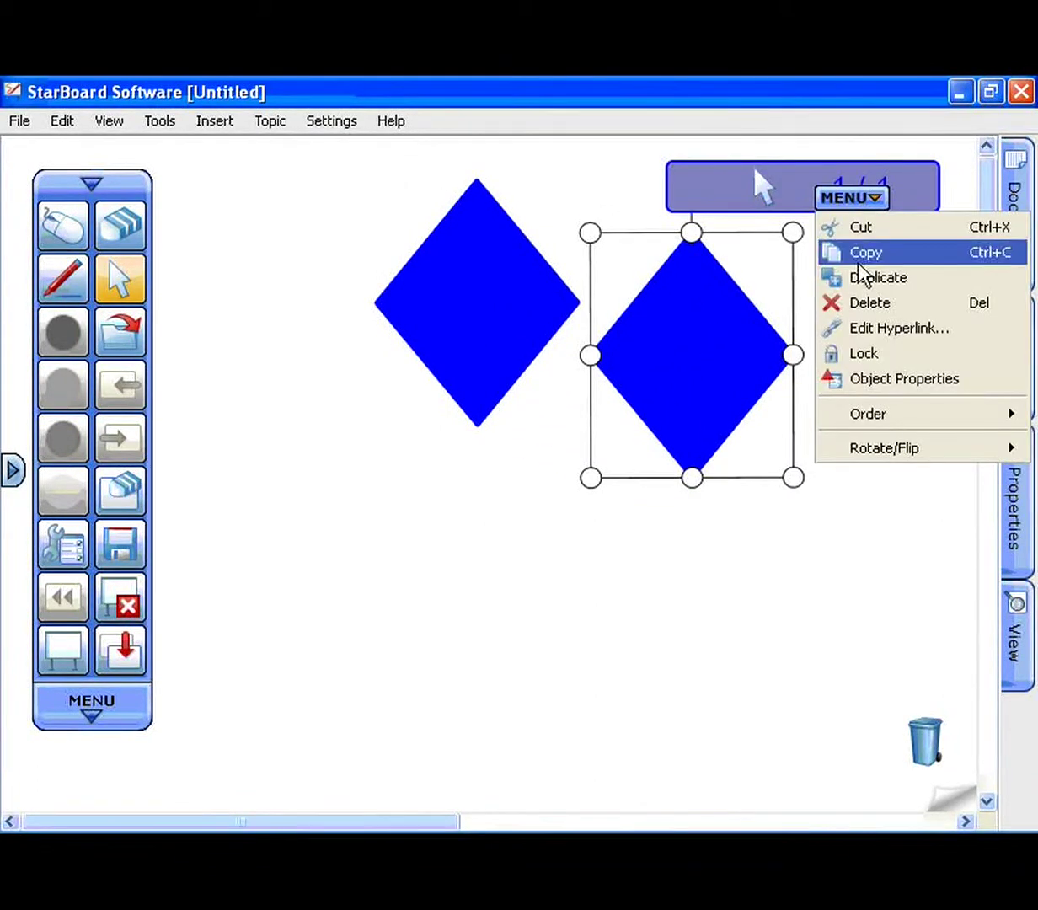
{"action": "left_click", "coordinate": [858, 330]}
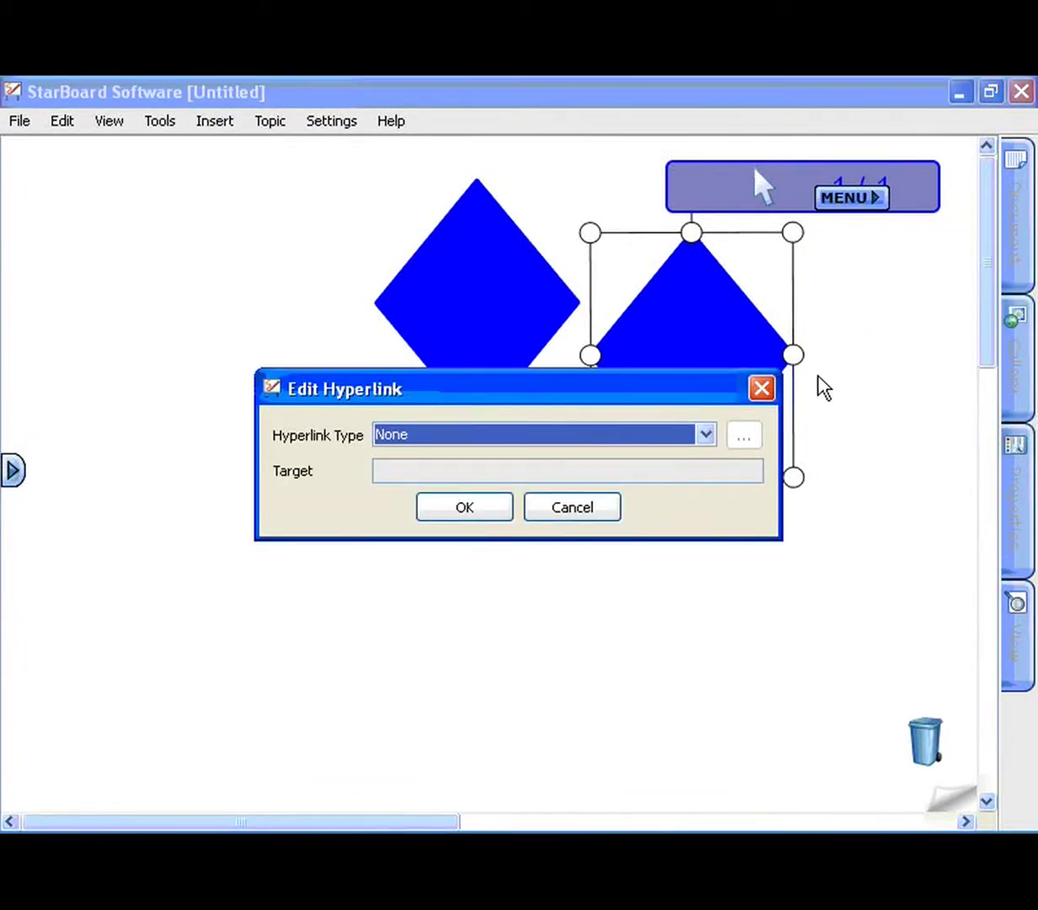
{"action": "left_click", "coordinate": [705, 435]}
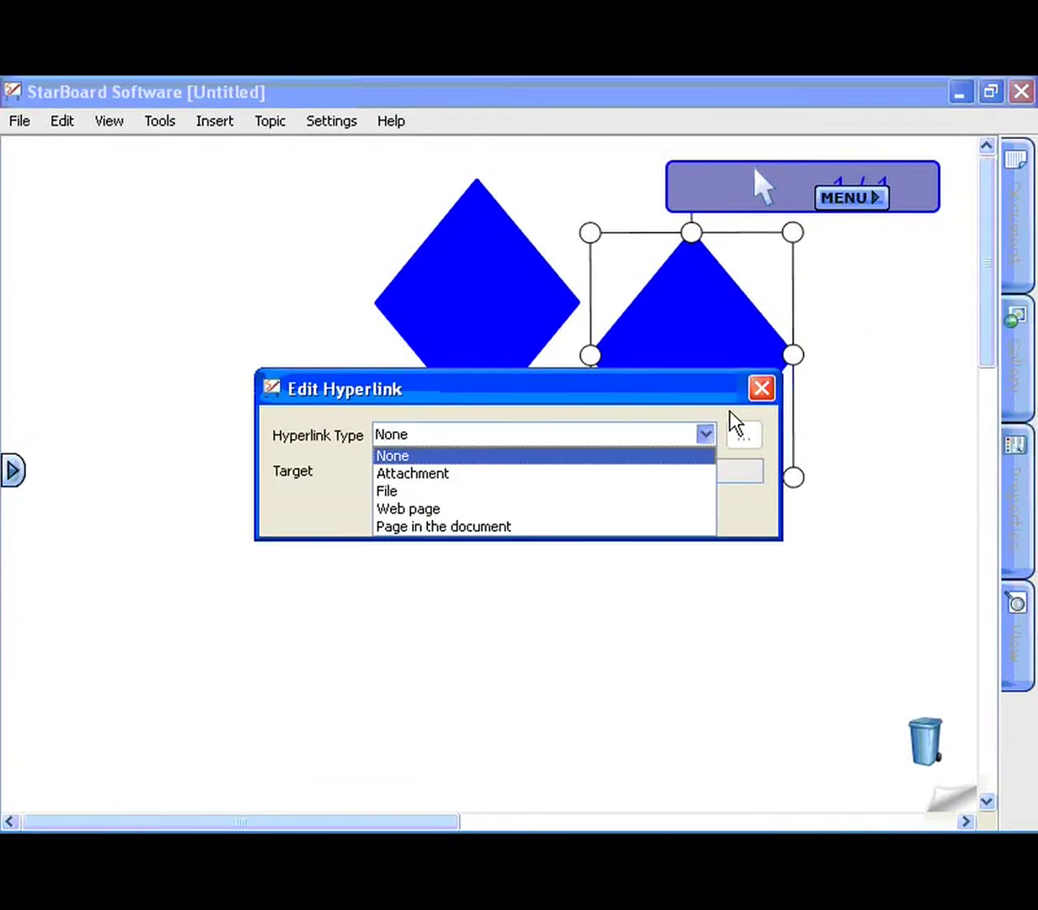
{"action": "left_click", "coordinate": [729, 419]}
{"action": "left_click", "coordinate": [541, 510]}
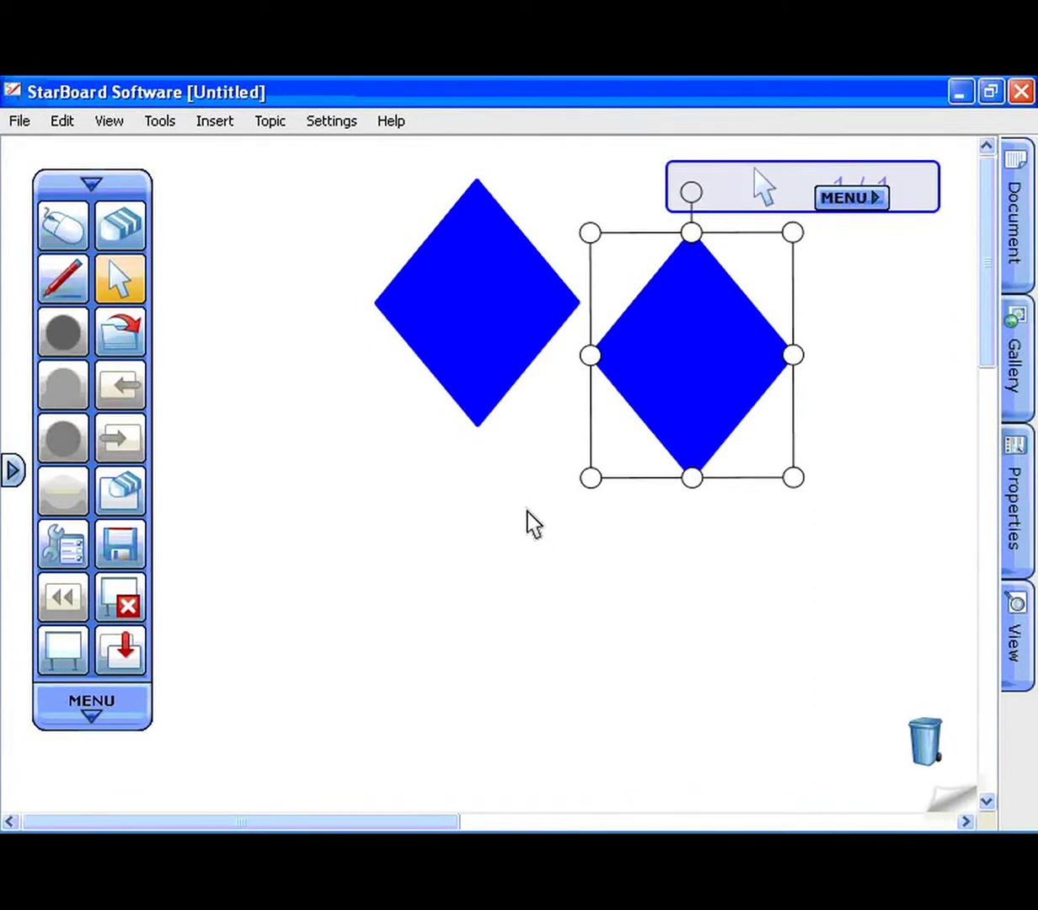
Step: Handwrite the word 'text' with the black pen beneath the two diamonds, then return to selection mode
{"action": "left_click", "coordinate": [66, 274]}
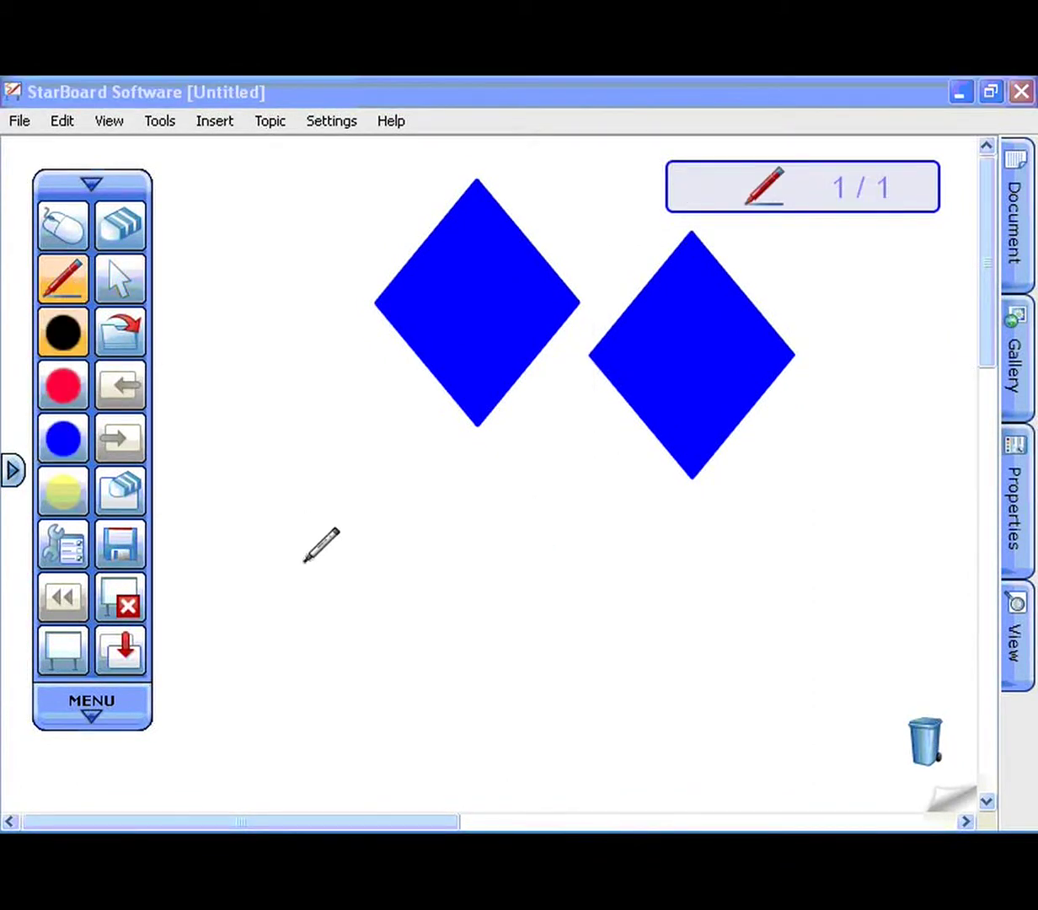
{"action": "mouse_move", "coordinate": [303, 574]}
{"action": "left_mouse_down"}
{"action": "mouse_move", "coordinate": [419, 562]}
{"action": "mouse_move", "coordinate": [359, 651]}
{"action": "left_mouse_up"}
{"action": "mouse_move", "coordinate": [402, 605]}
{"action": "left_mouse_down"}
{"action": "mouse_move", "coordinate": [474, 587]}
{"action": "mouse_move", "coordinate": [497, 651]}
{"action": "left_mouse_up"}
{"action": "left_click_drag", "start_coordinate": [508, 559], "coordinate": [578, 625]}
{"action": "left_click_drag", "start_coordinate": [580, 558], "coordinate": [495, 630]}
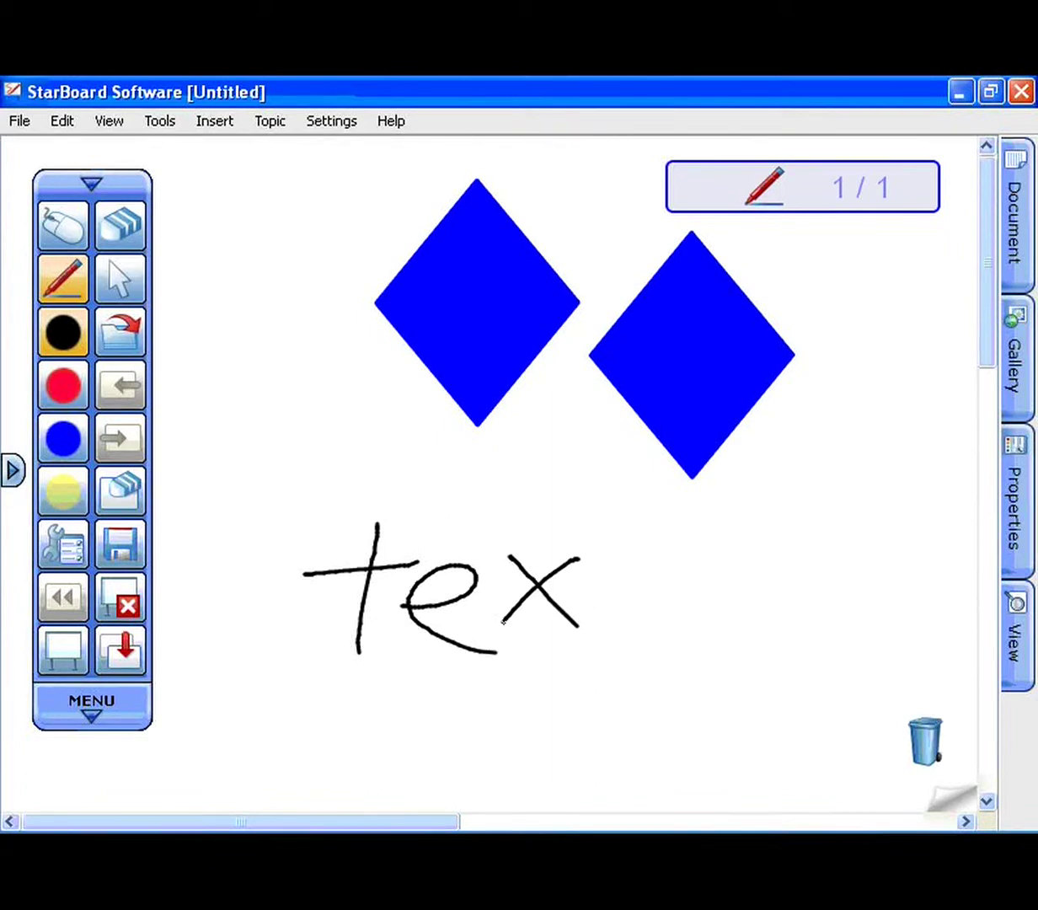
{"action": "left_click_drag", "start_coordinate": [605, 584], "coordinate": [692, 582]}
{"action": "left_click_drag", "start_coordinate": [657, 533], "coordinate": [715, 643]}
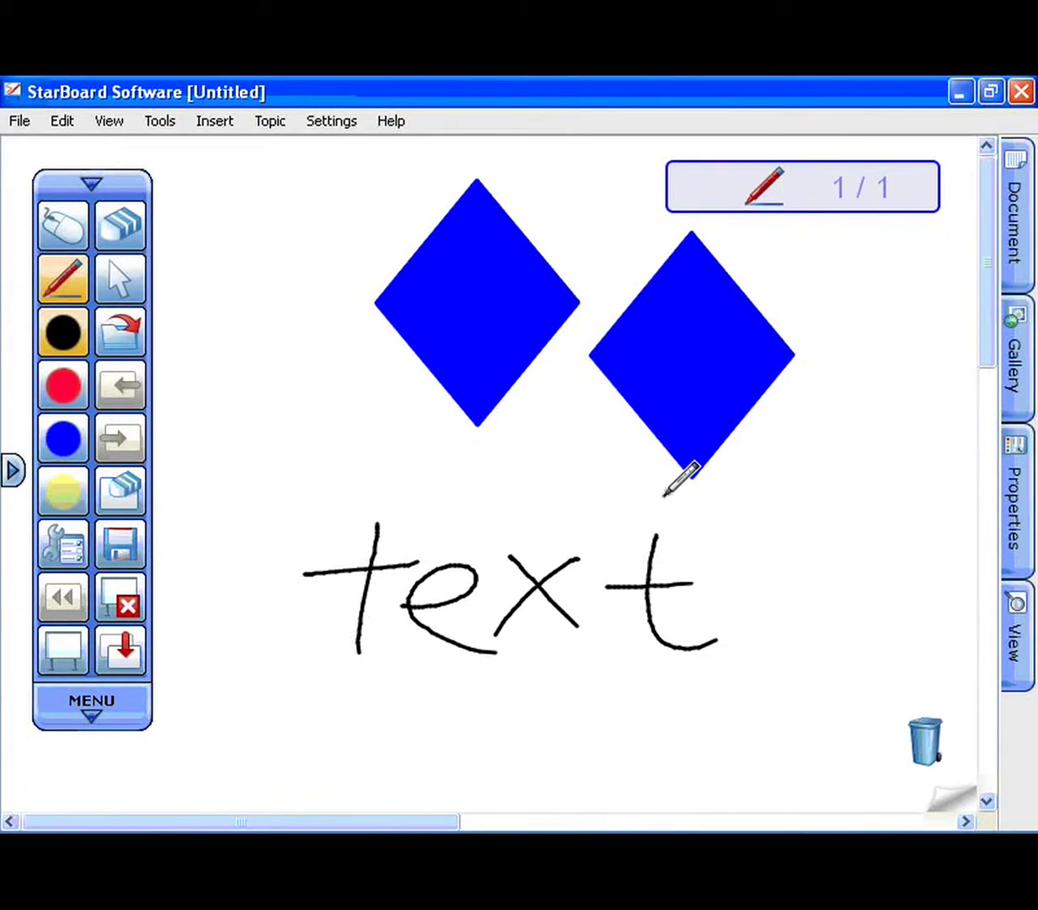
{"action": "left_click", "coordinate": [127, 276]}
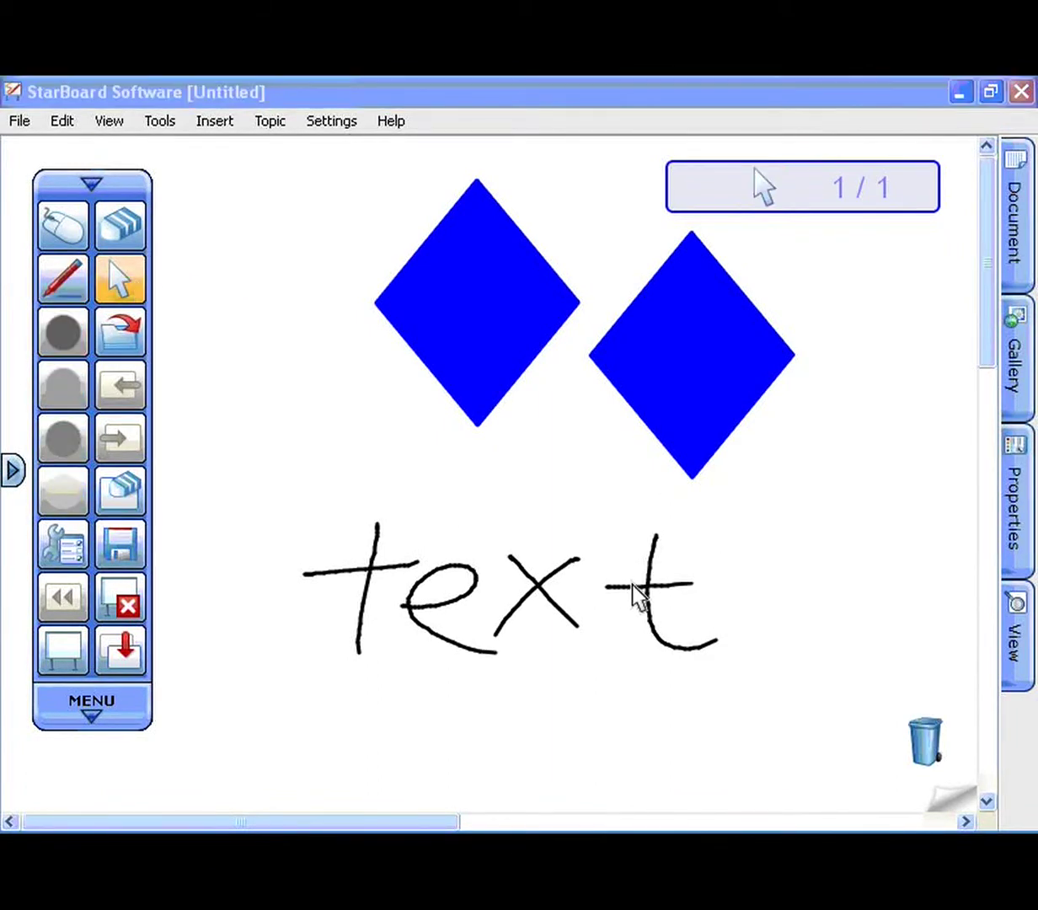